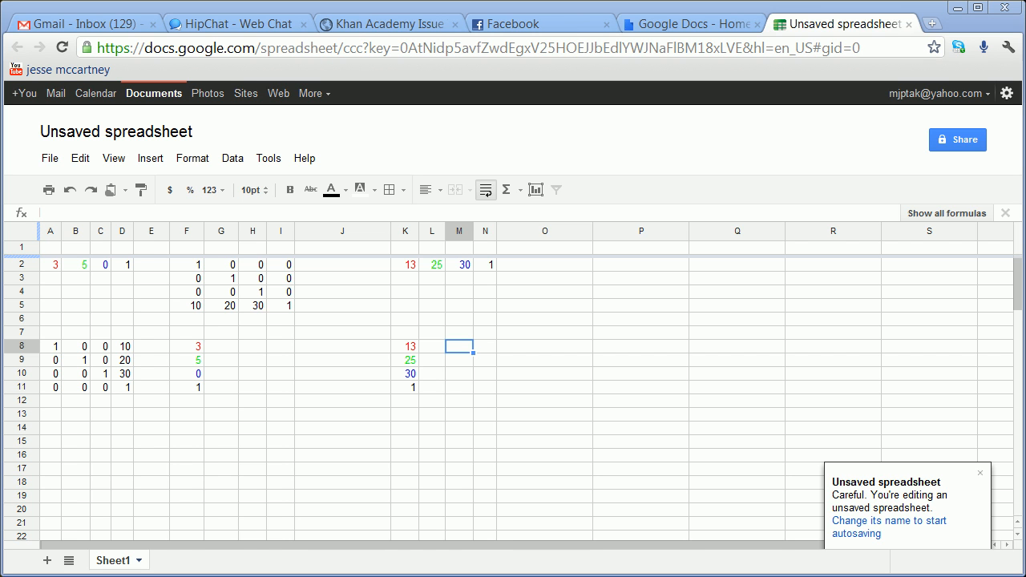
Examine the matrix multiplication formulas in cells K2 and K8 and the ranges they reference.
click(405, 265)
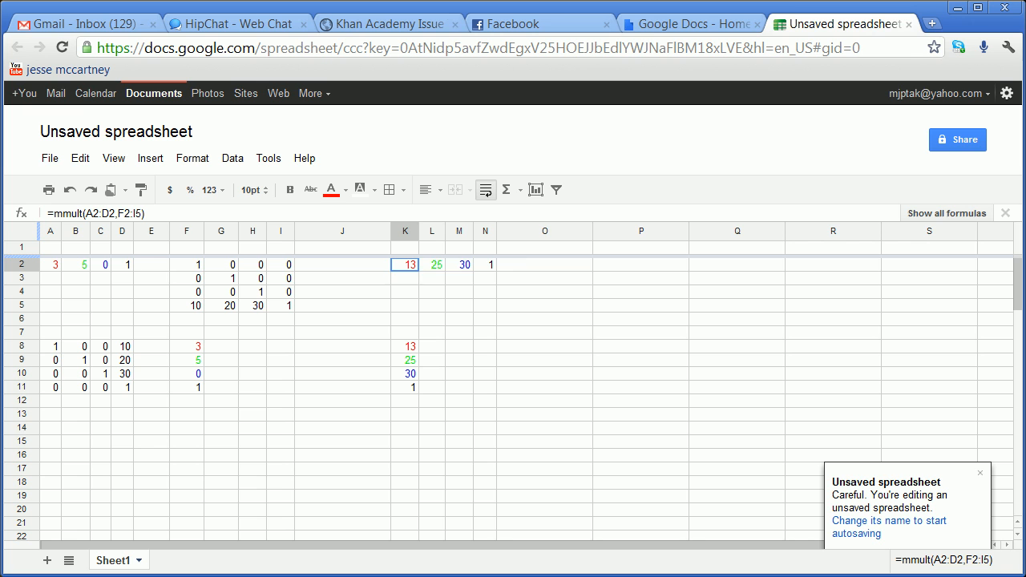
double_click(405, 265)
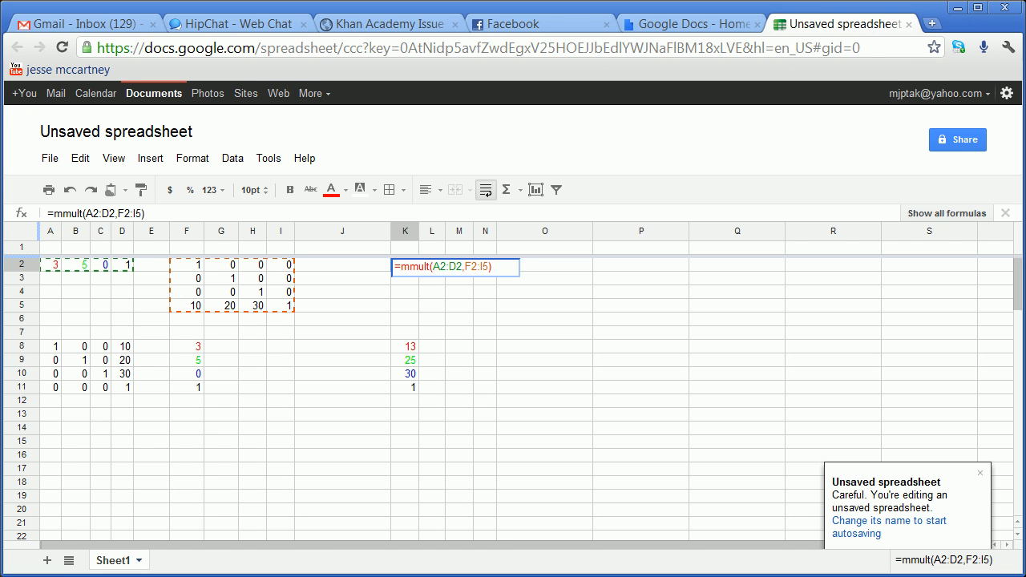
key(Return)
click(405, 346)
double_click(404, 347)
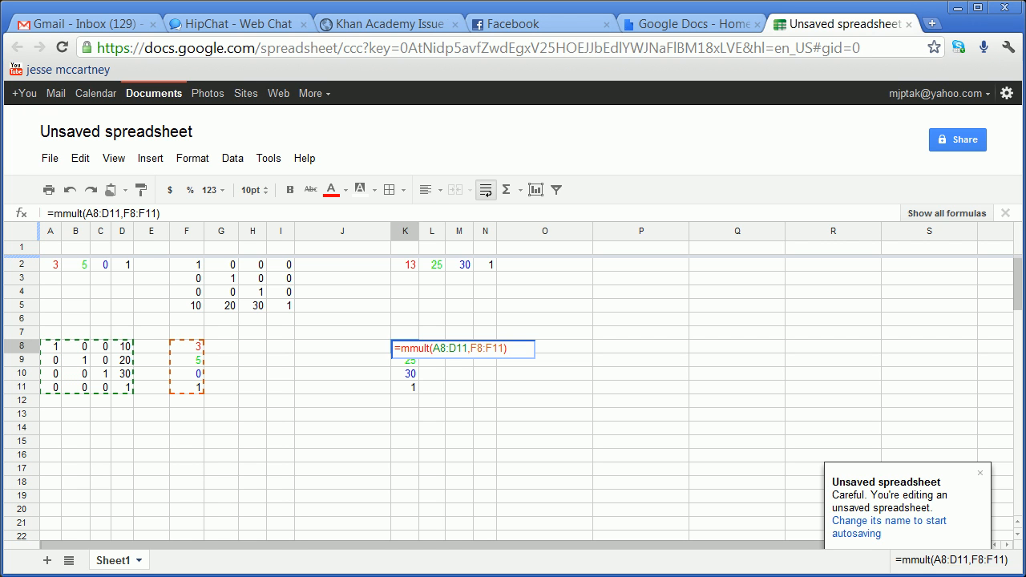
key(Return)
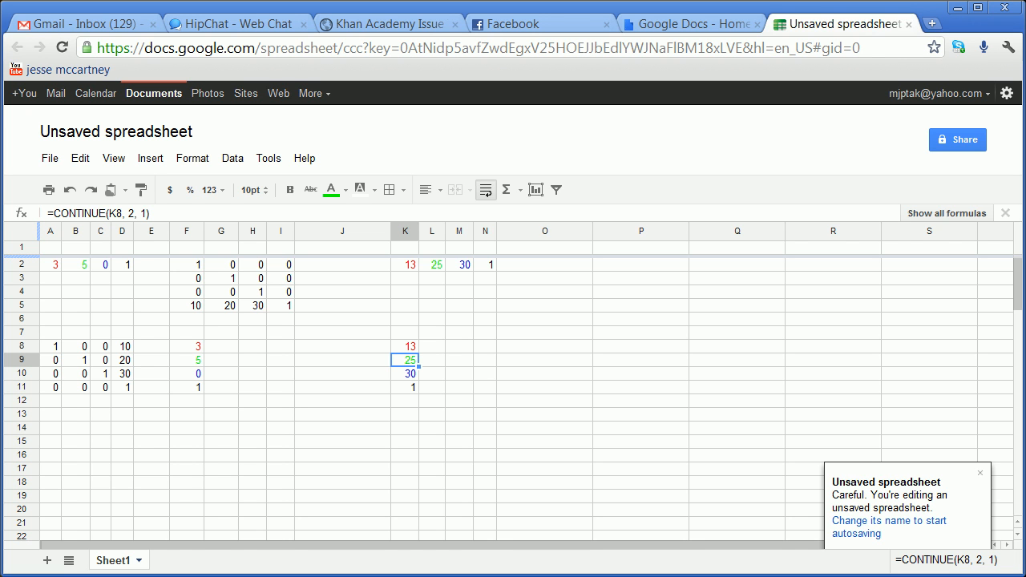
Enter the label cos in cell P5 and -sin in cell Q5 as the rotation matrix's first row.
click(640, 306)
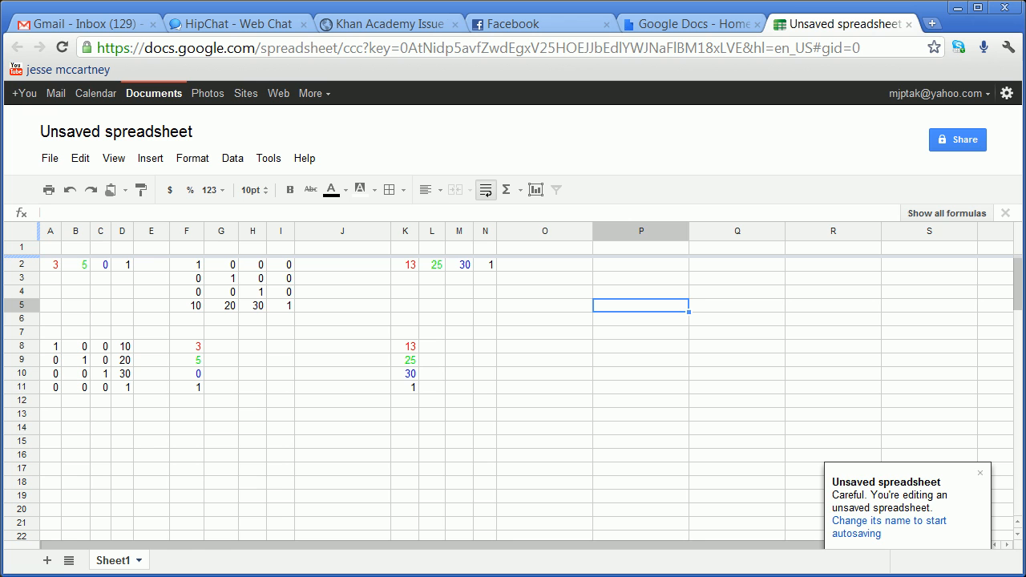
text(cos)
key(Tab)
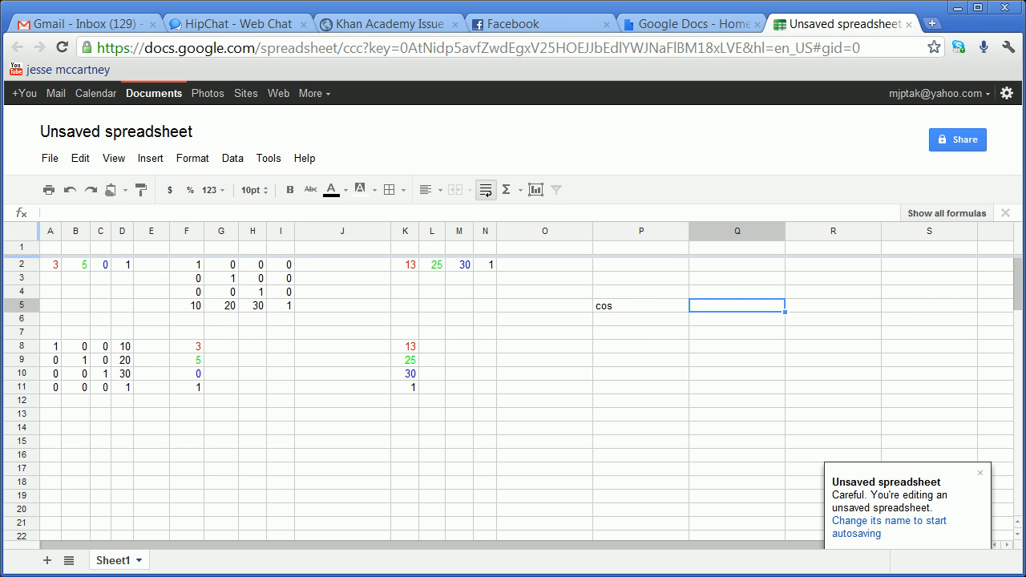
text(sin)
key(Return)
key(Left)
key(Left)
key(Right)
key(Right)
key(Up)
text(-sin)
key(Return)
Enter the label sin in cell P6 and cos in cell Q6 as the rotation matrix's second row.
key(Left)
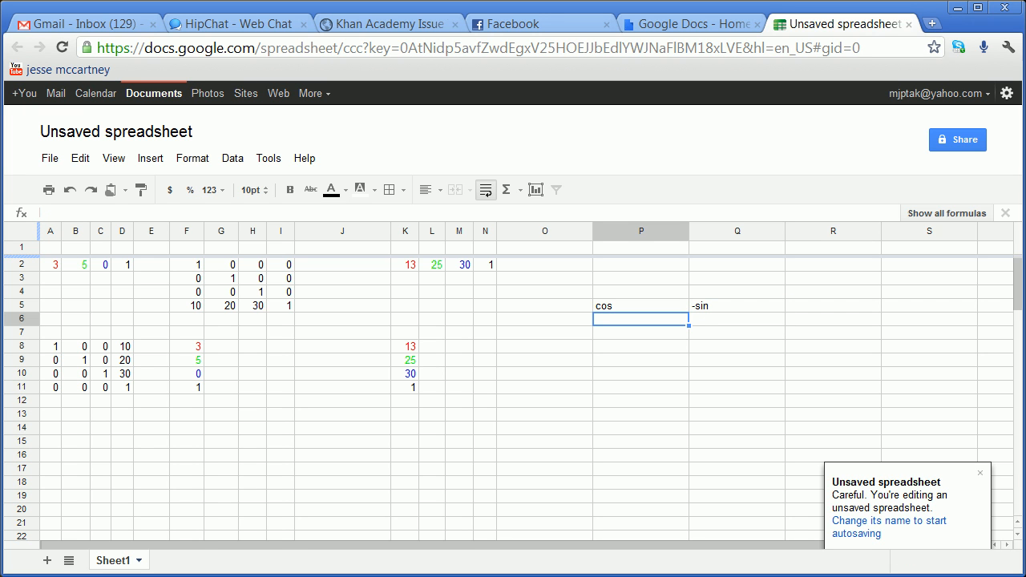
text(sin)
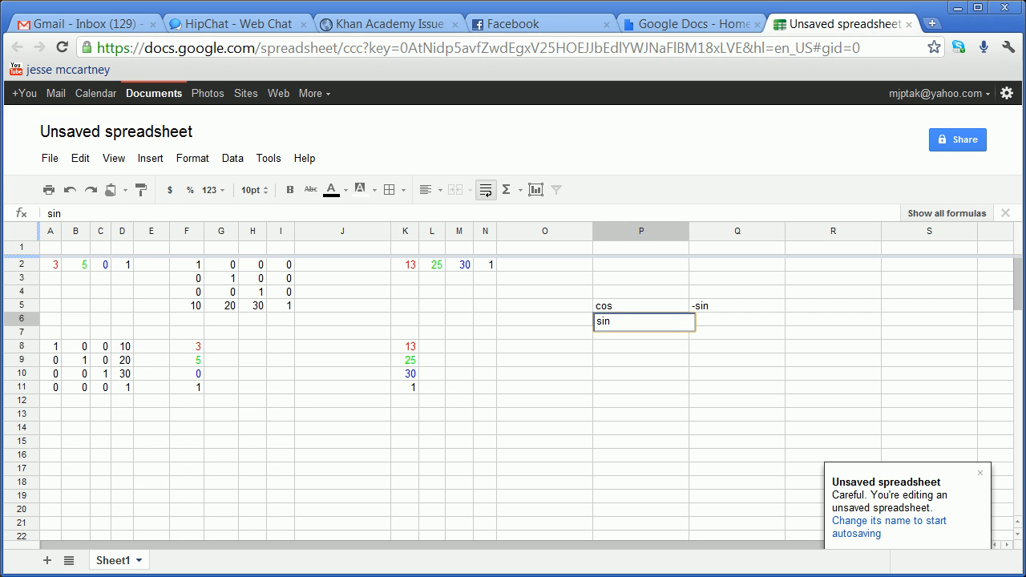
key(Tab)
text(cos)
click(737, 374)
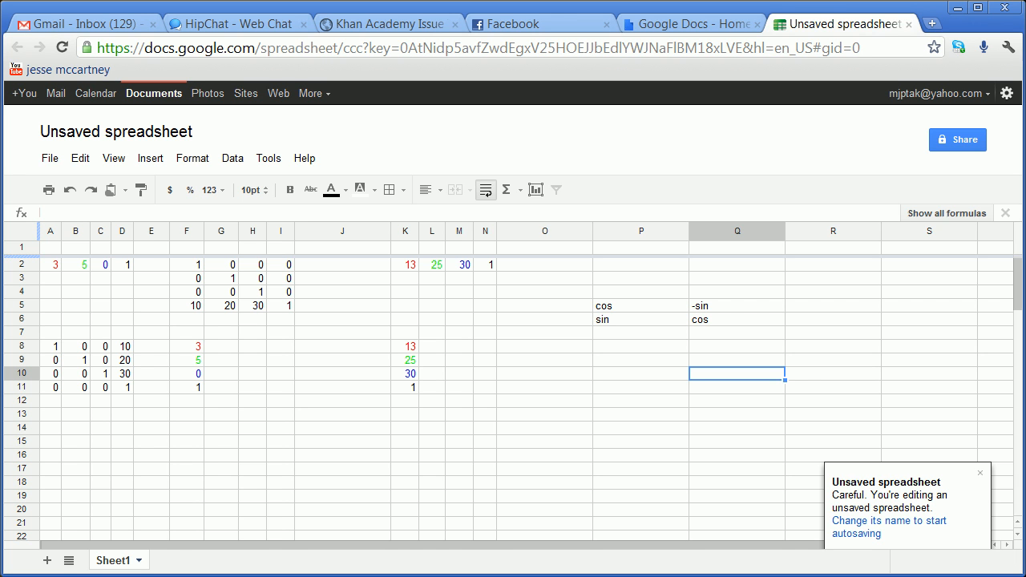
Enter the formula =sin(.78) in cell F2 of the transformation matrix.
click(186, 264)
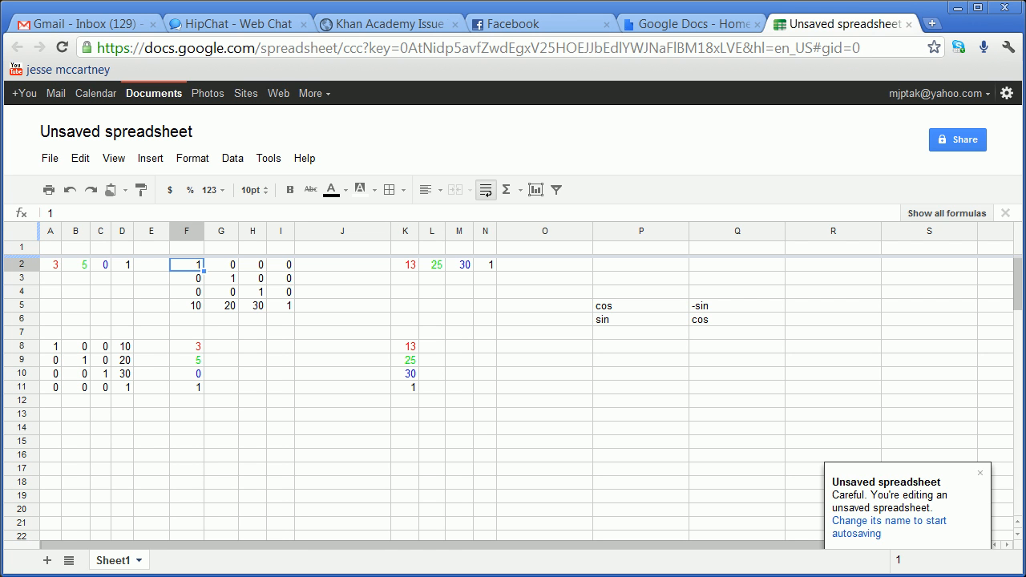
text(=sin)
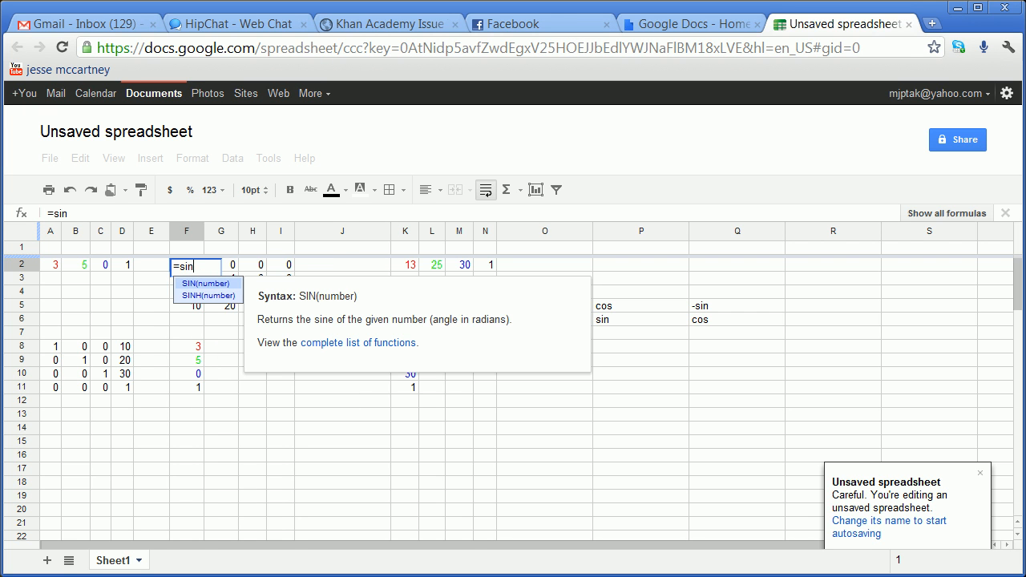
text(()
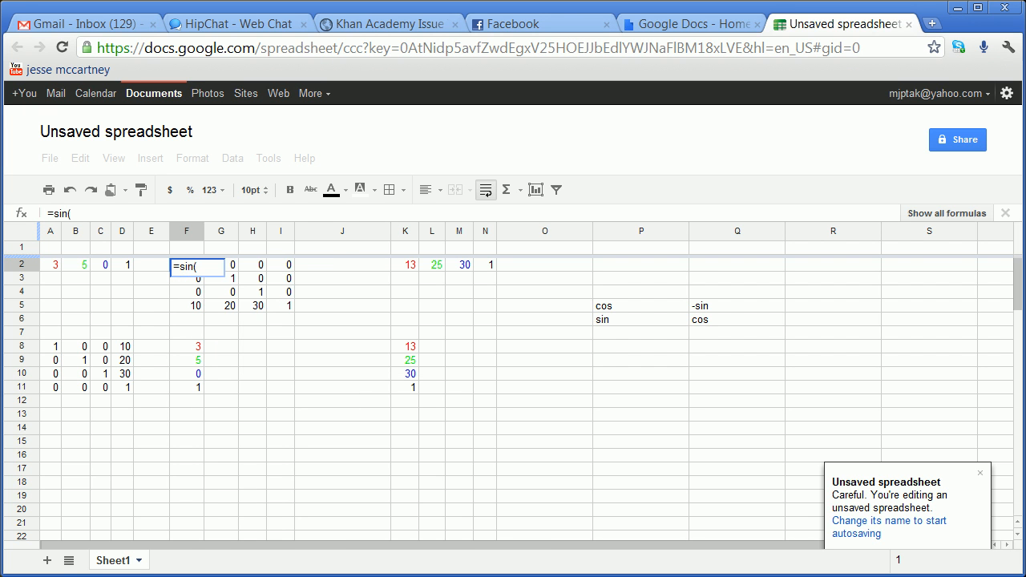
text(.78))
key(Tab)
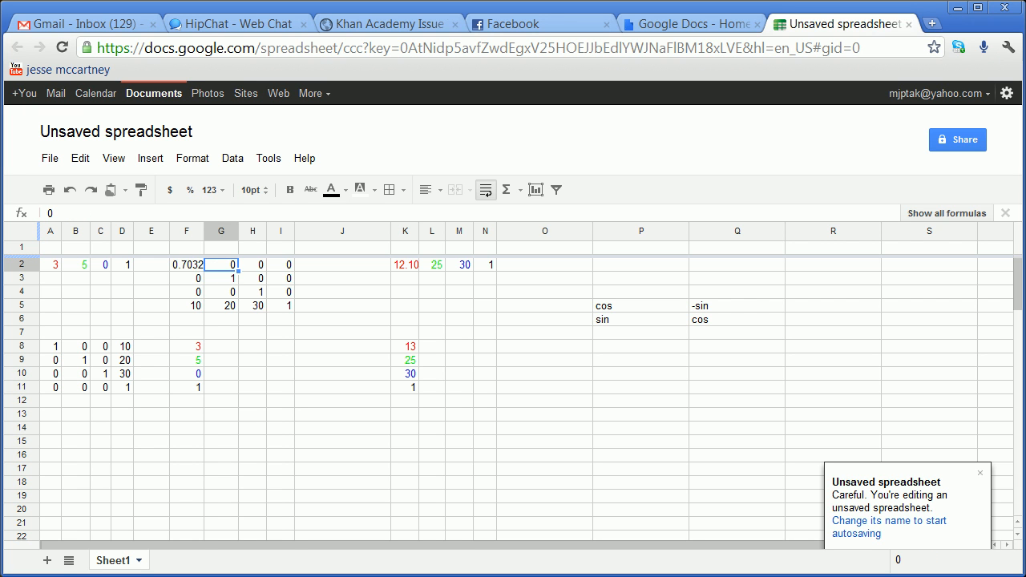
Replace the function in cell F2 with cosine so the formula reads =cos(.78).
double_click(186, 265)
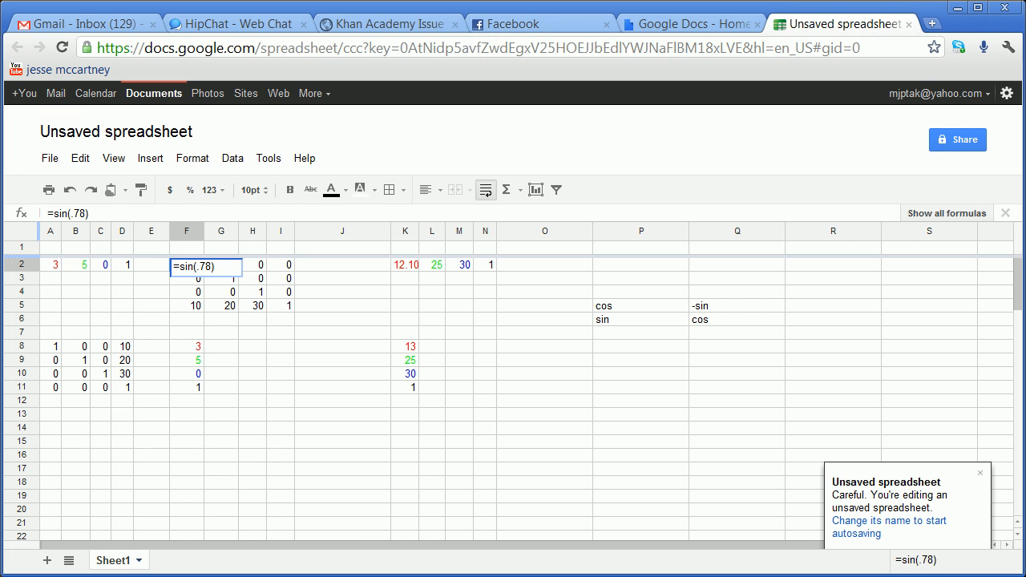
key(Left)
key(Left)
key(Left)
key(Left)
key(BackSpace)
key(BackSpace)
key(BackSpace)
text(cos)
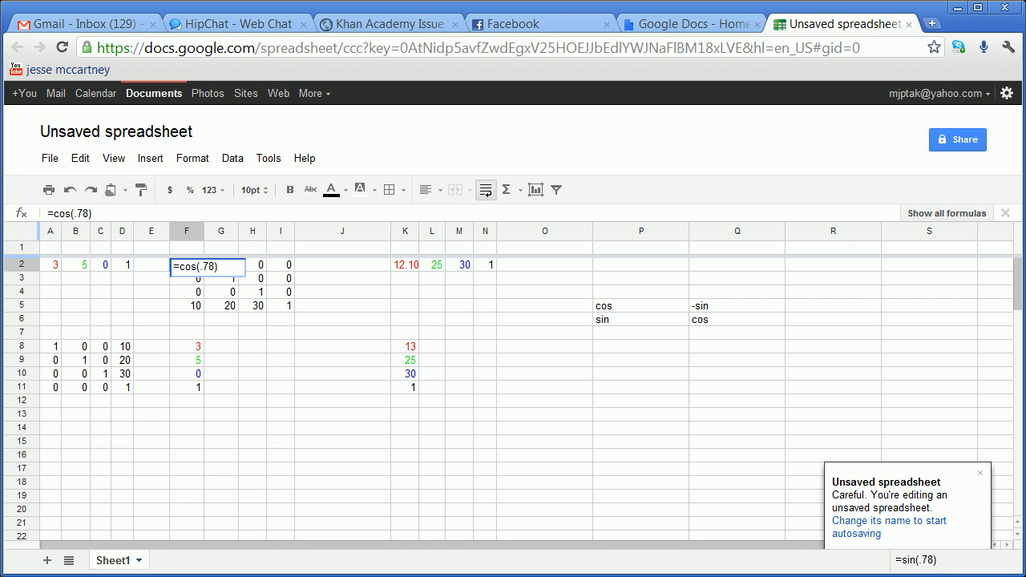
key(Tab)
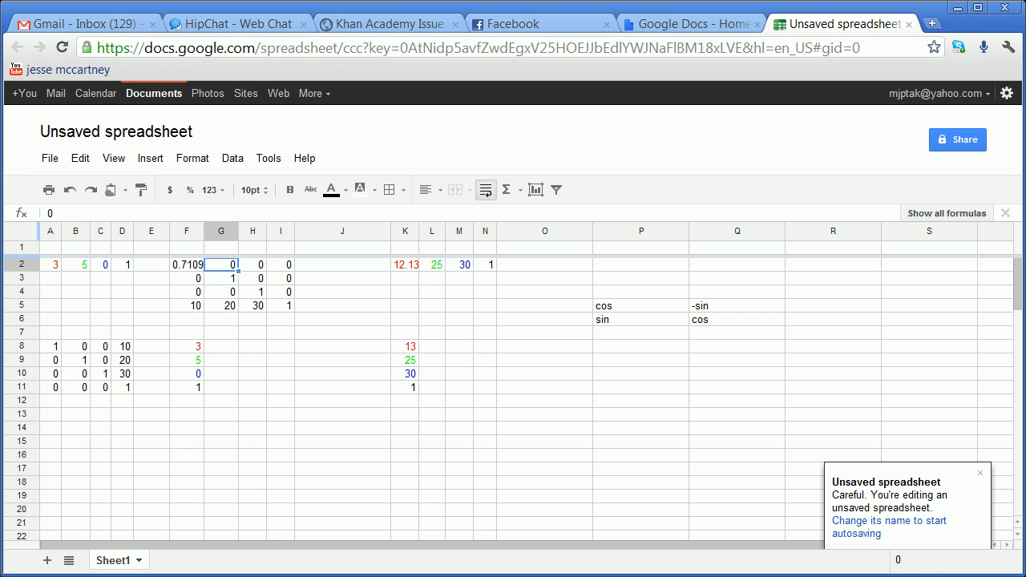
Replace the value in cell G2 with the formula =-sin(.78).
key(Return)
key(BackSpace)
text(=-sin)
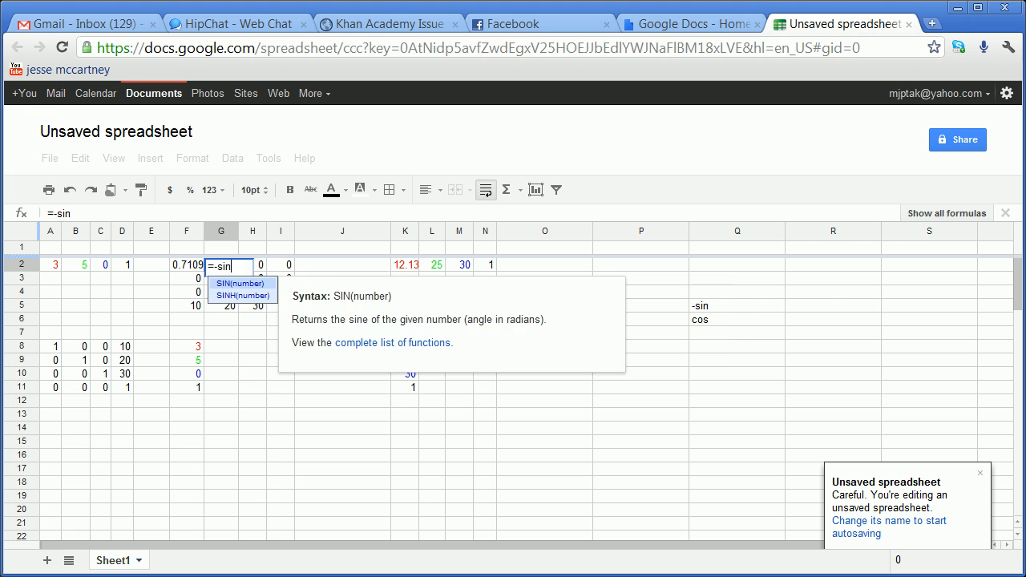
text((.78))
key(Return)
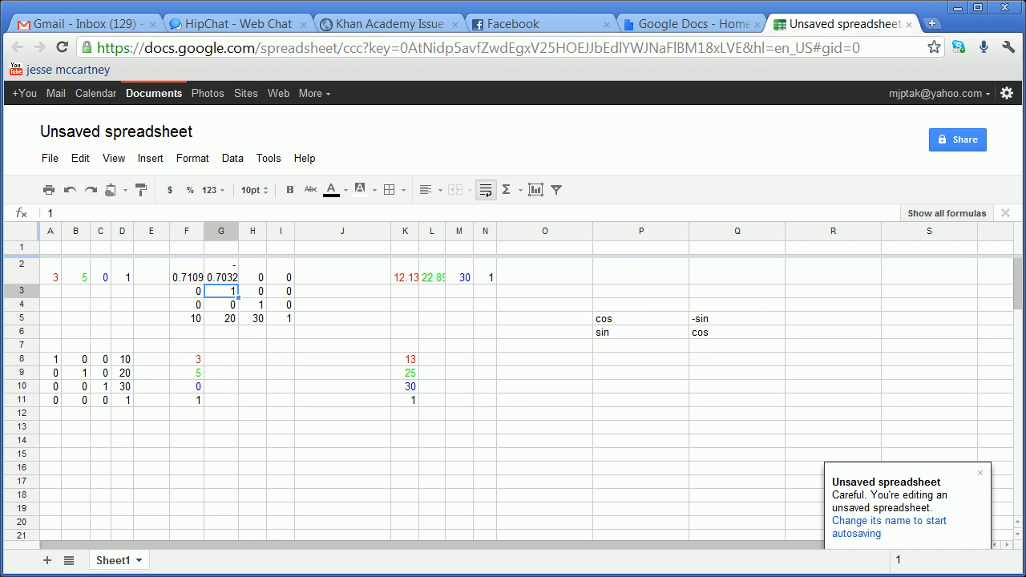
click(222, 271)
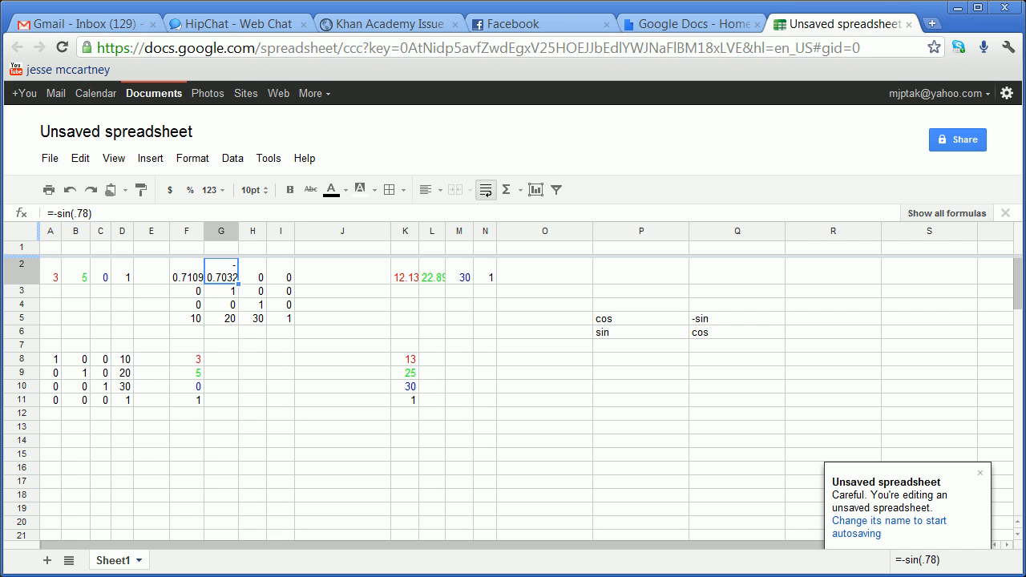
key(Return)
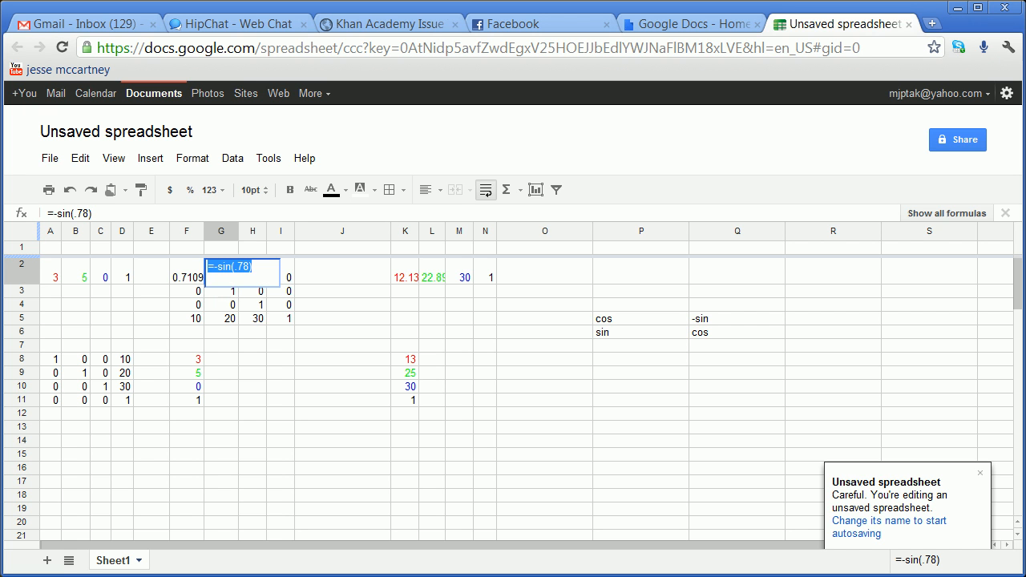
click(218, 266)
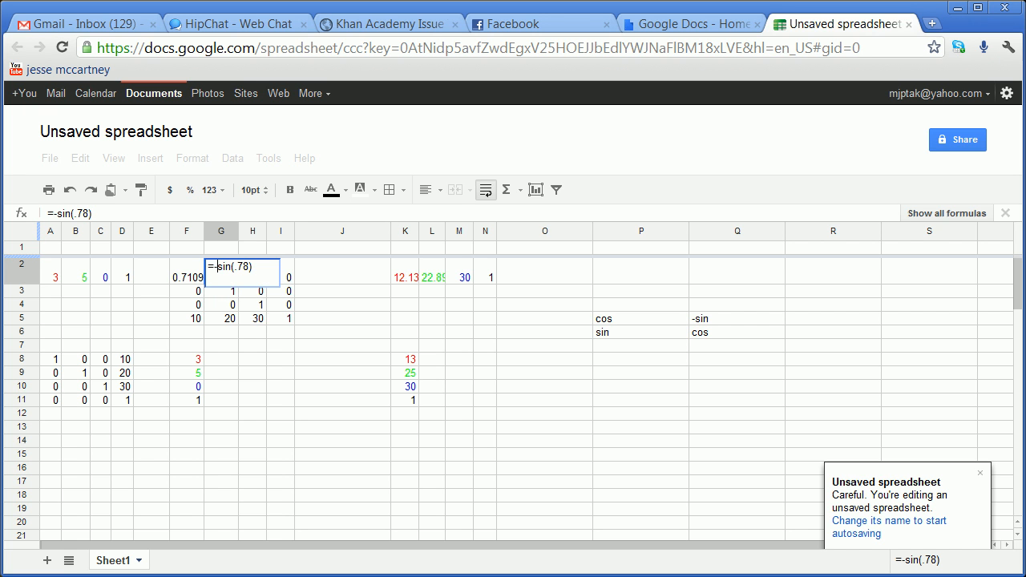
text(()
key(BackSpace)
key(BackSpace)
text(-)
click(342, 481)
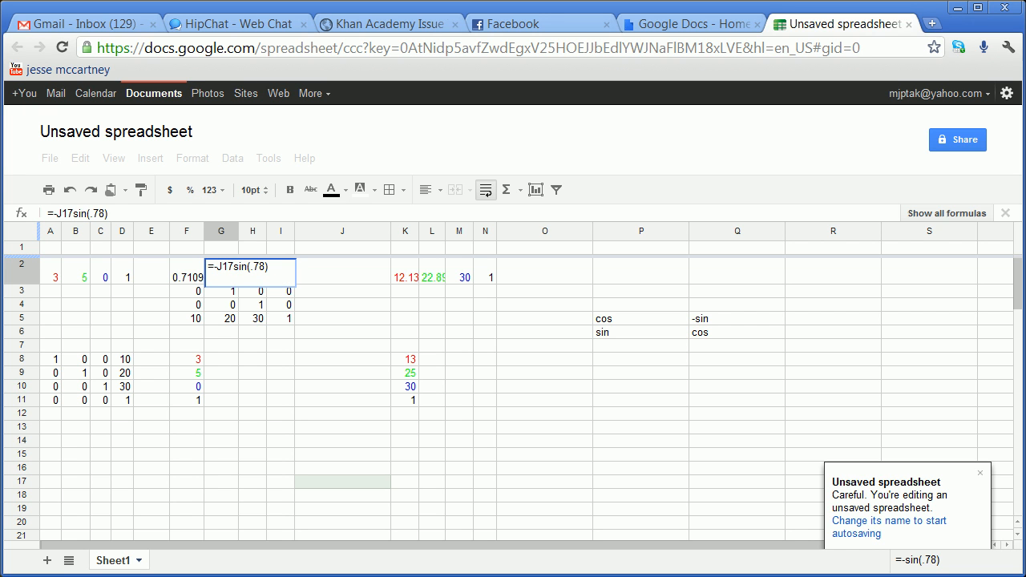
click(233, 266)
key(BackSpace)
key(BackSpace)
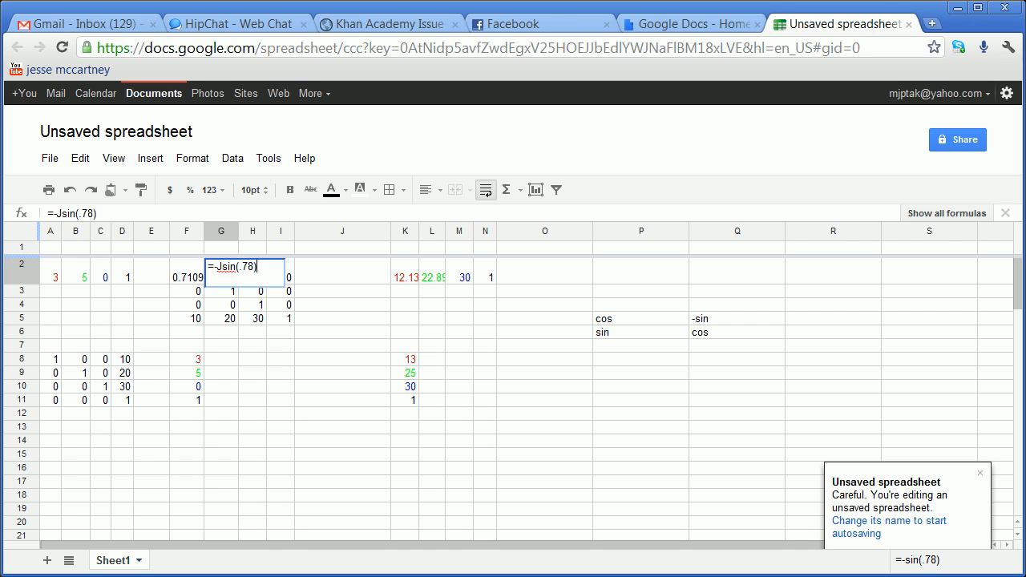
key(BackSpace)
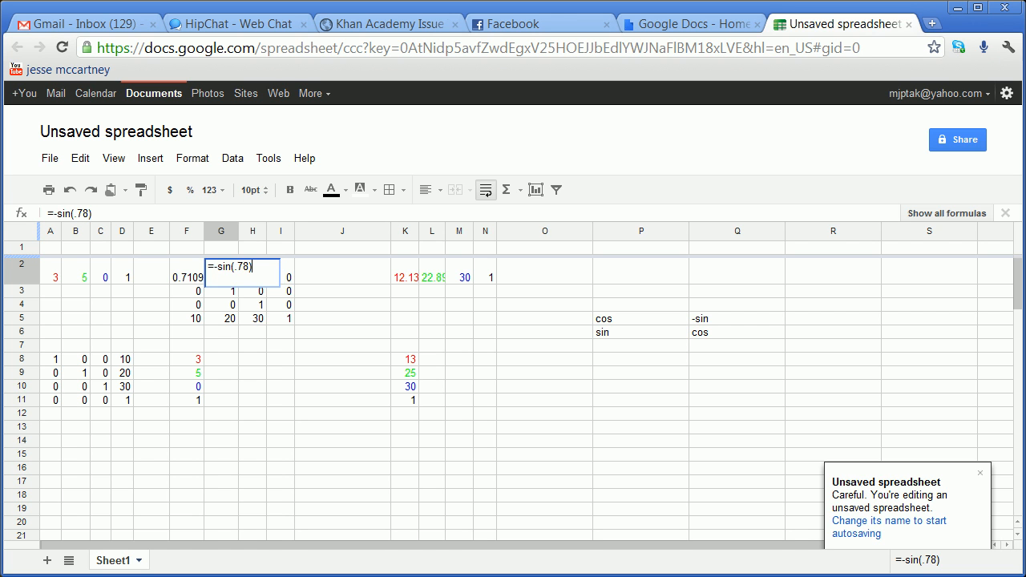
key(Return)
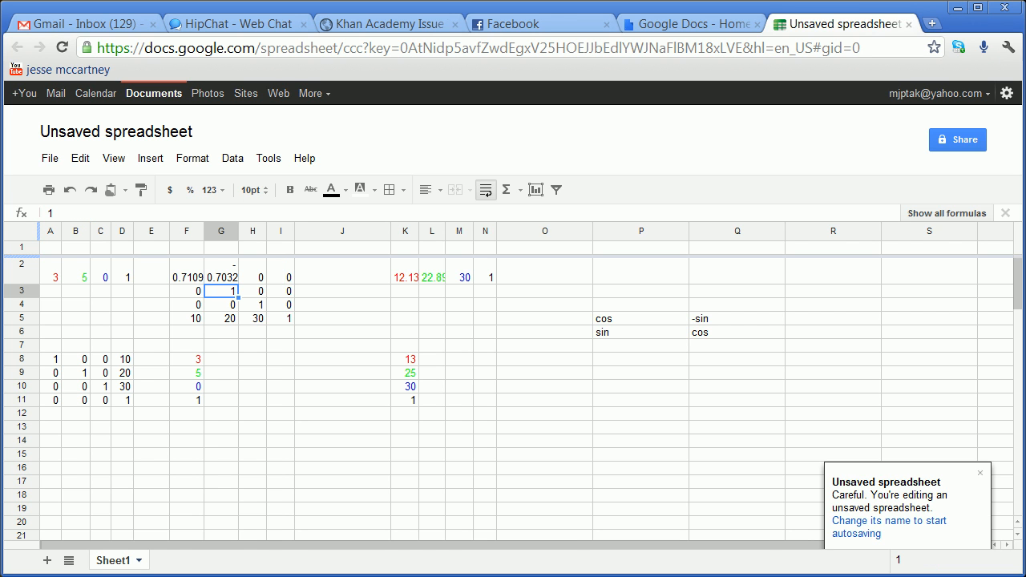
Widen column G slightly and enter the formula =sin(.78) in cell F3.
drag(237, 231, 246, 231)
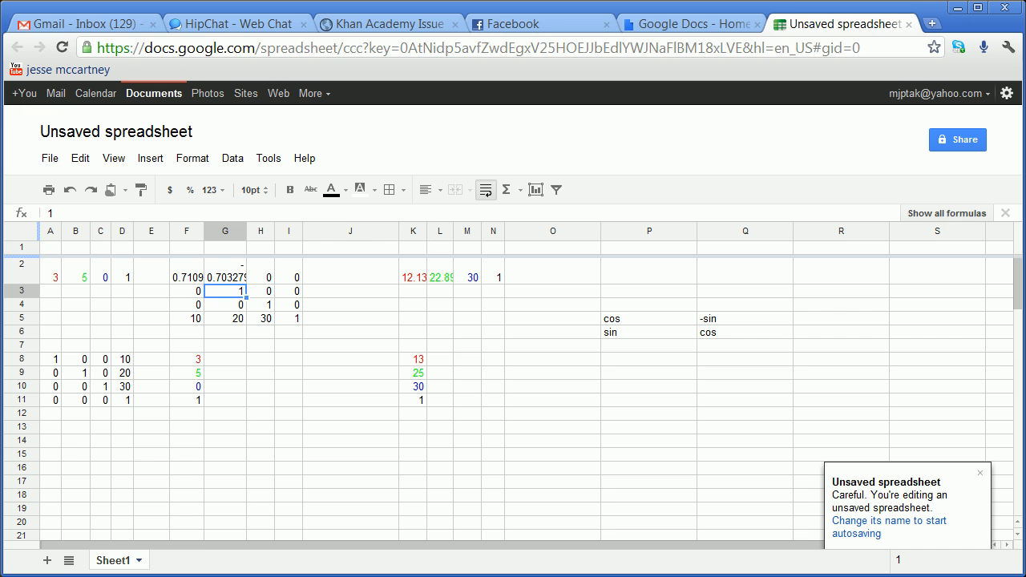
click(187, 291)
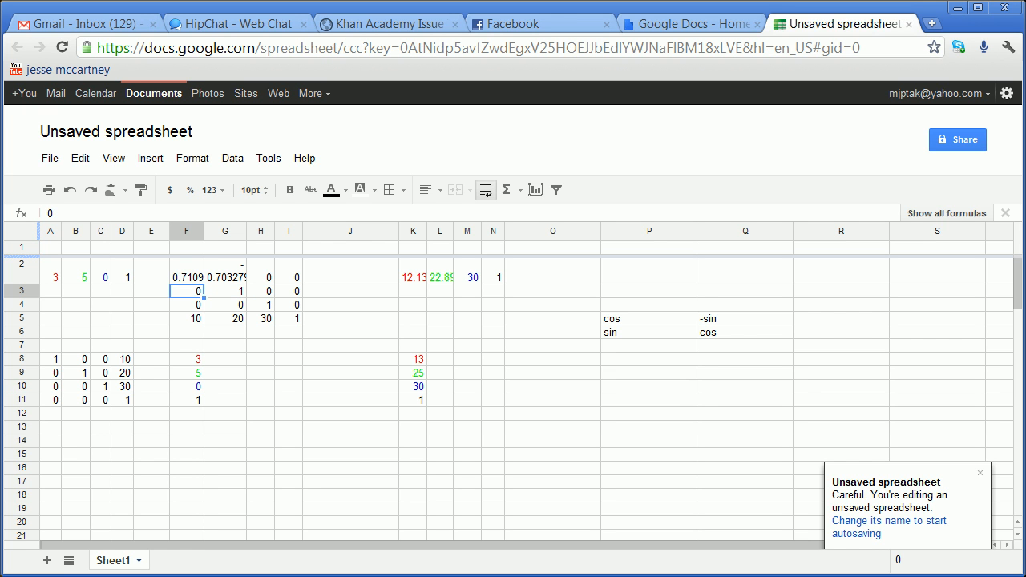
text(=sin()
text(T8))
key(Return)
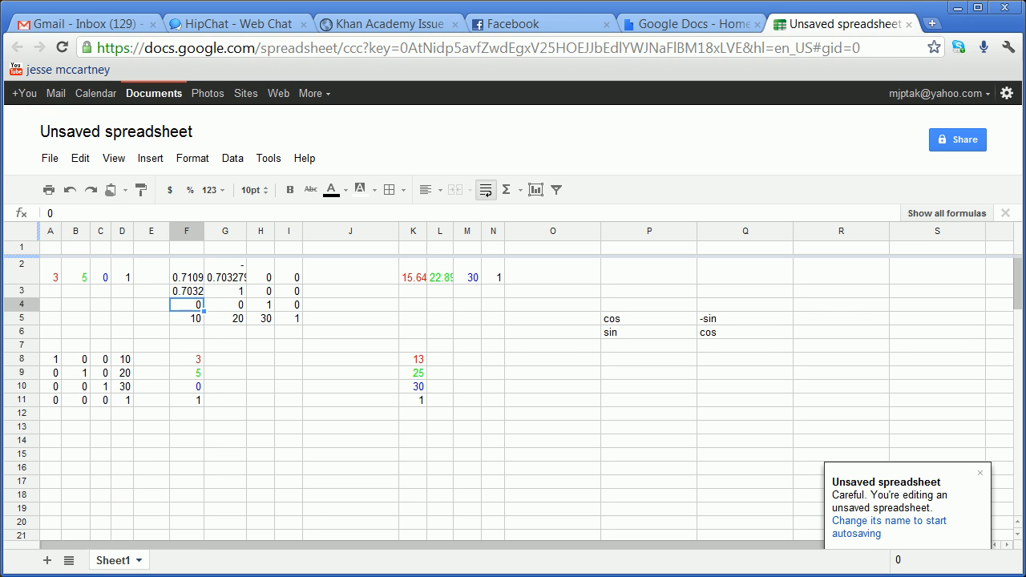
Enter the formula =cos(.78) in cell G3 of the transformation matrix.
click(225, 291)
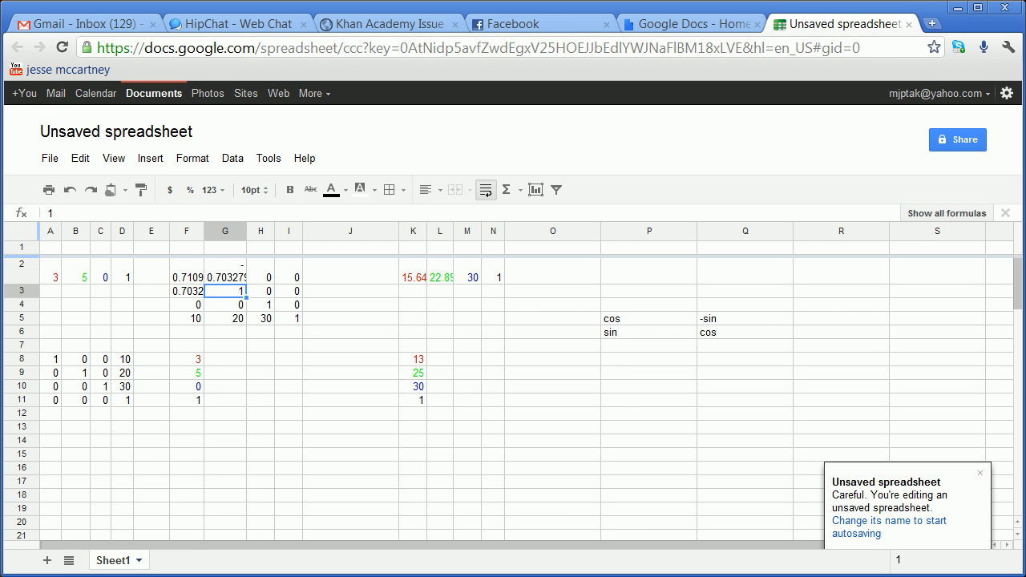
text(=cos)
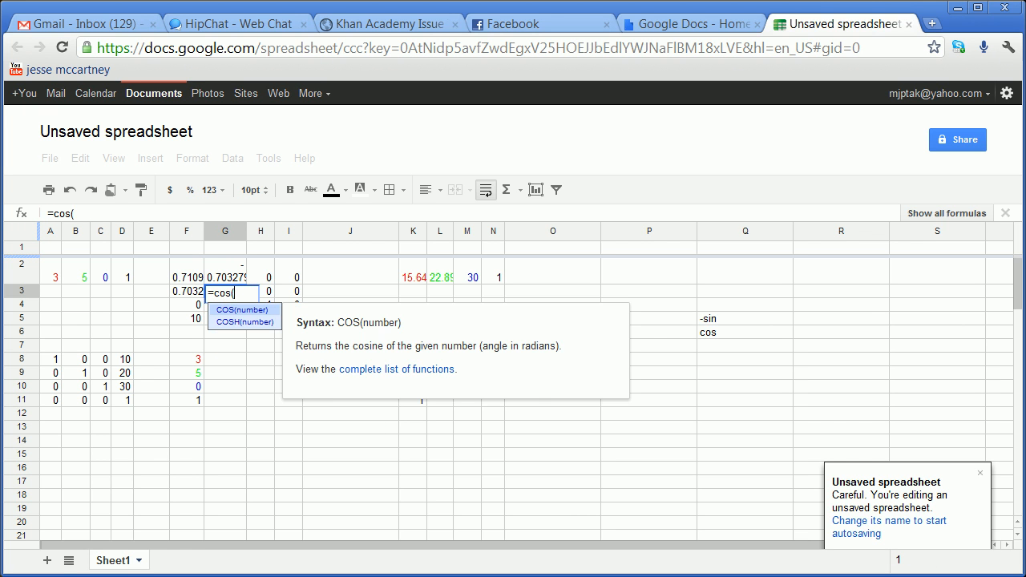
text((.78))
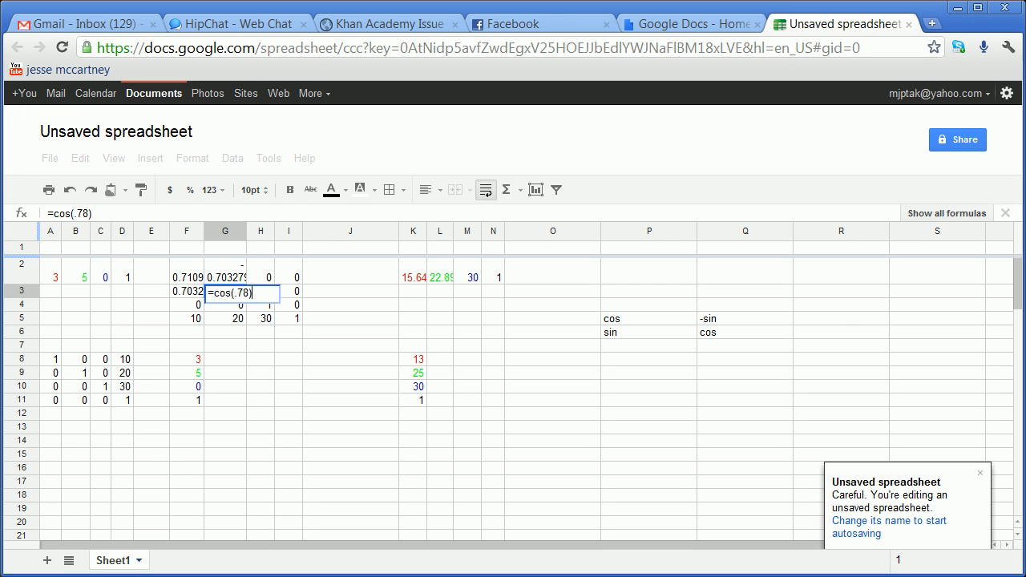
key(Return)
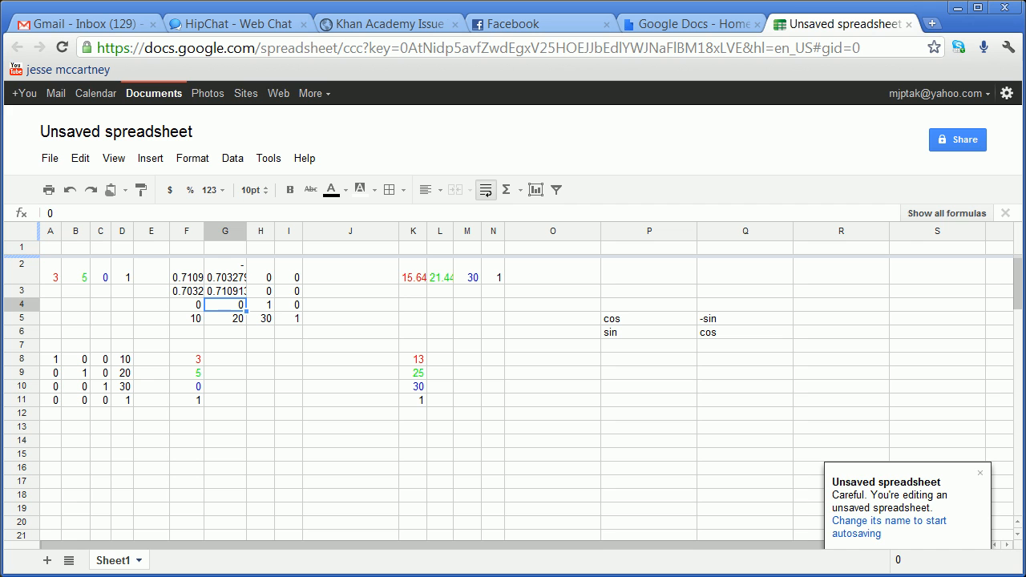
Check the negative sine formula in cell G2.
click(225, 271)
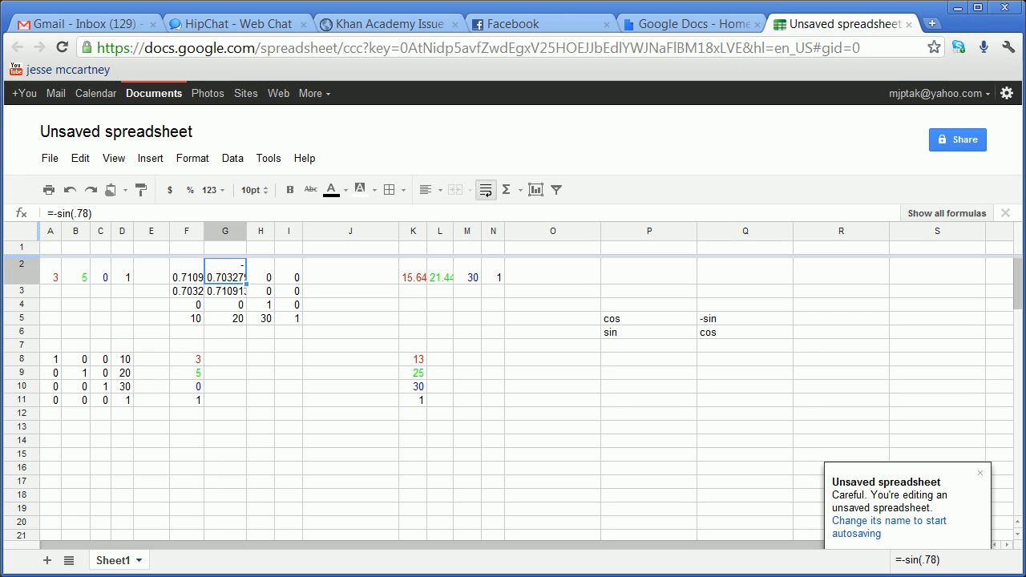
double_click(224, 271)
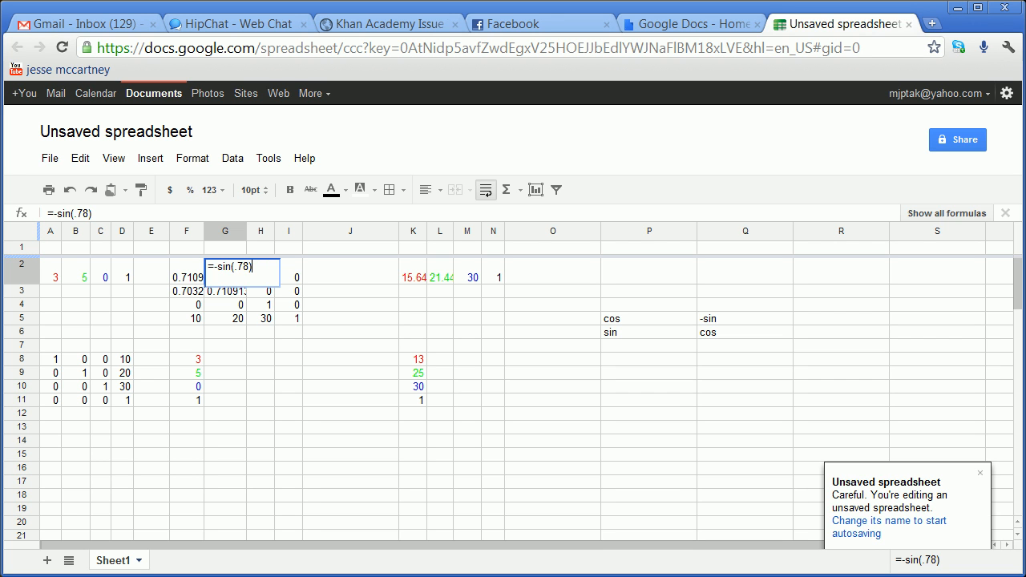
key(Return)
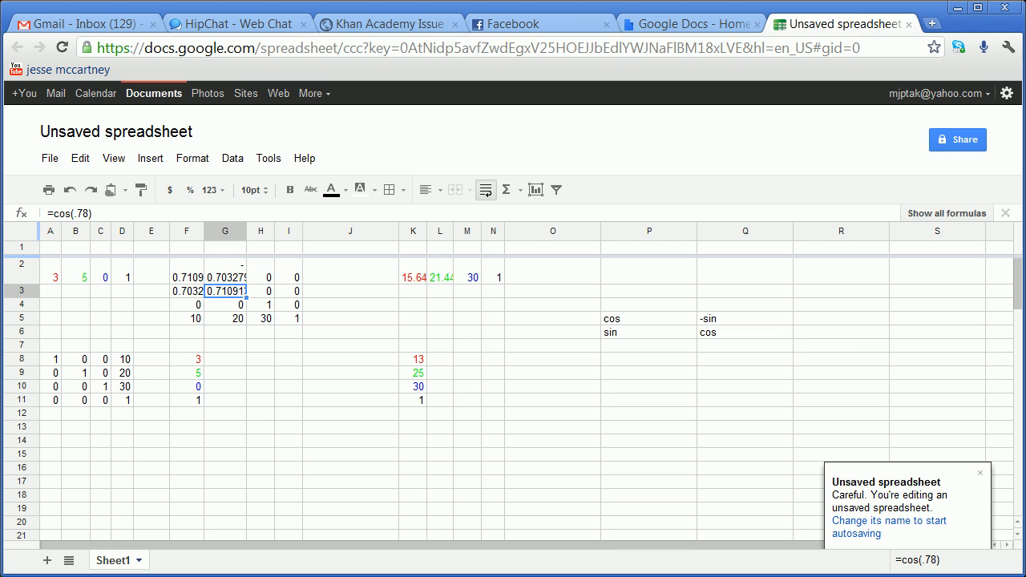
Check the cosine formula in cell F2 of the upper transformation matrix.
double_click(187, 271)
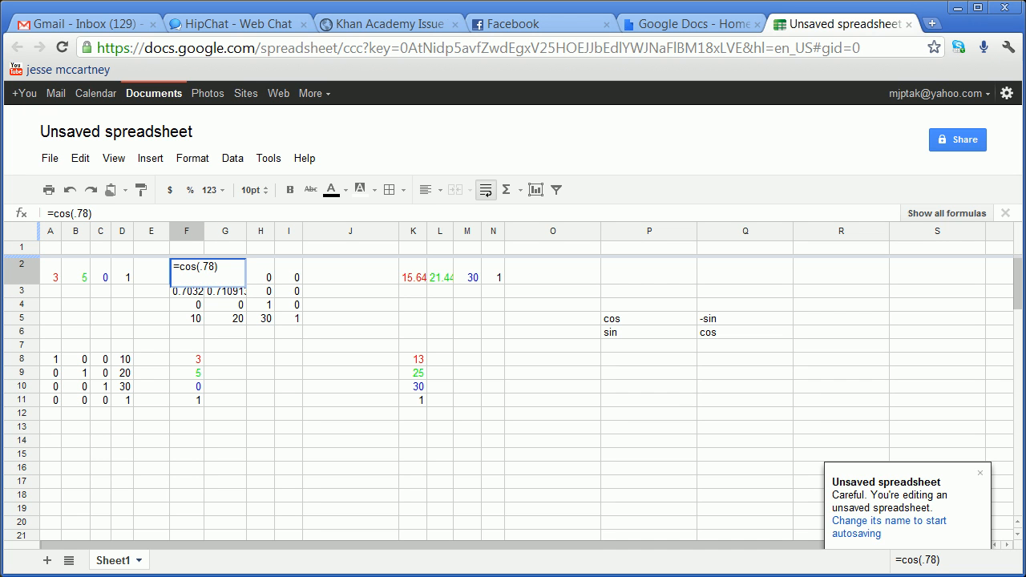
key(Return)
click(289, 359)
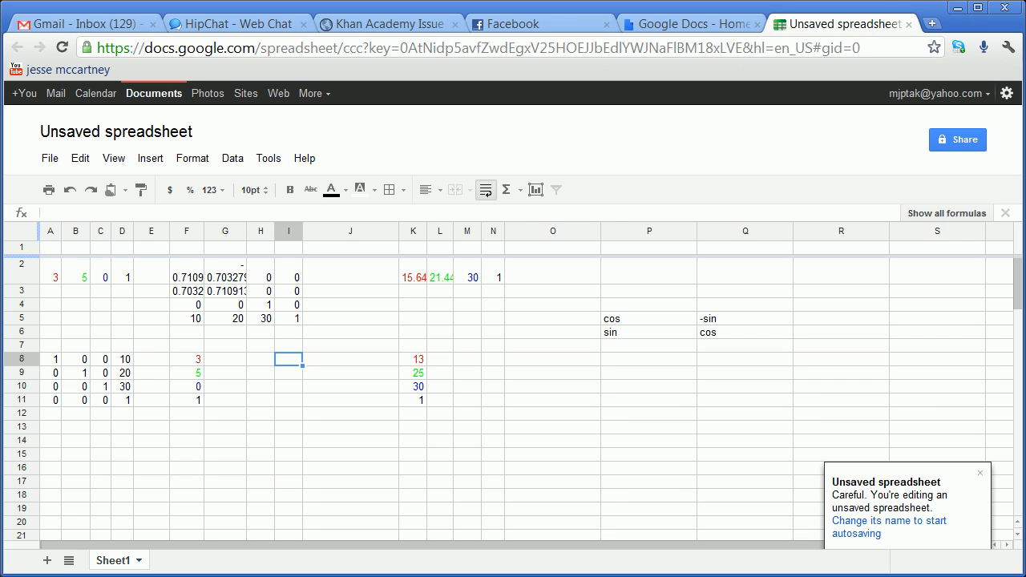
Replace the value in cell A8 of the lower matrix with the reference =F2.
click(49, 359)
text(=)
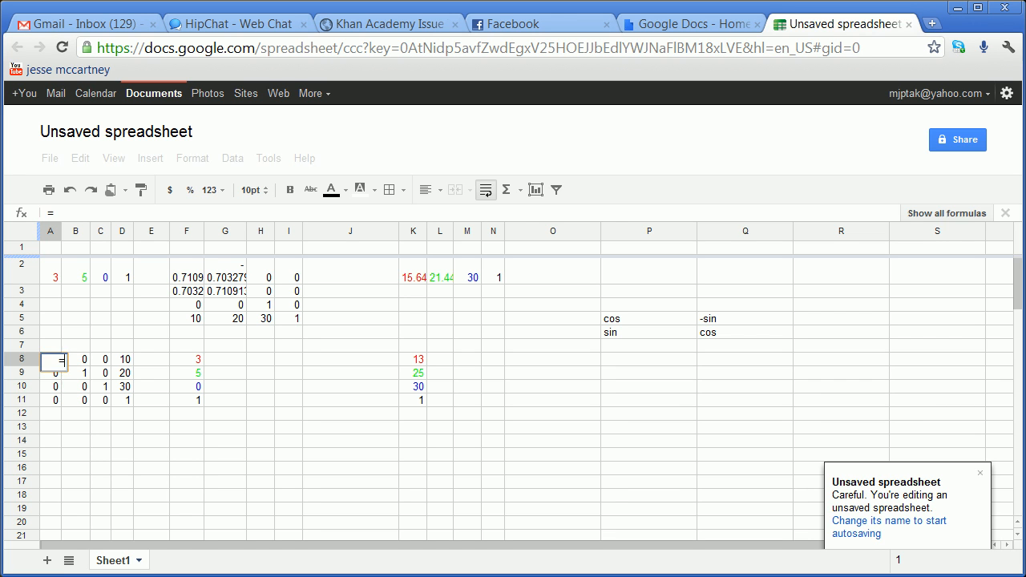
text(F2)
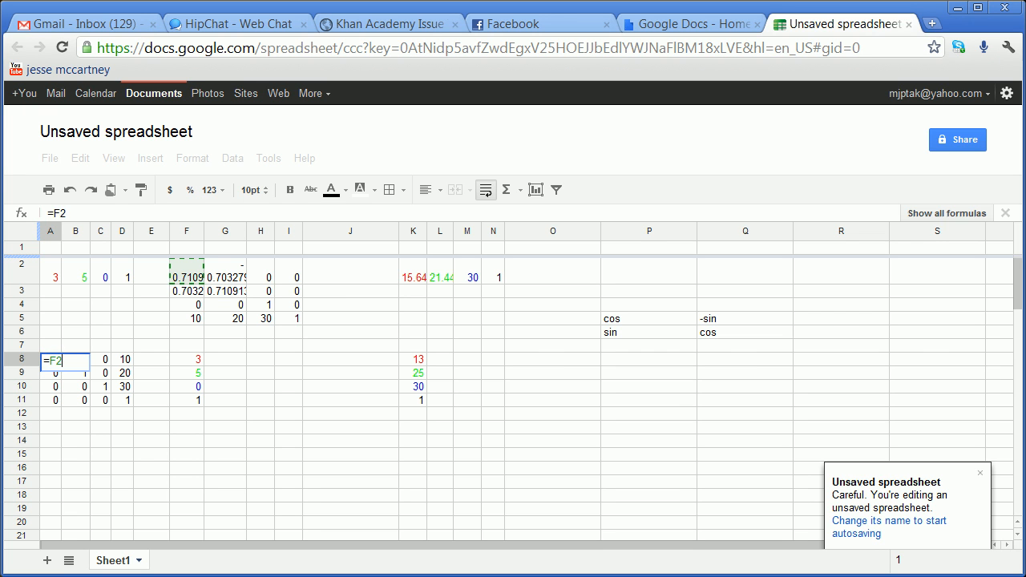
key(Return)
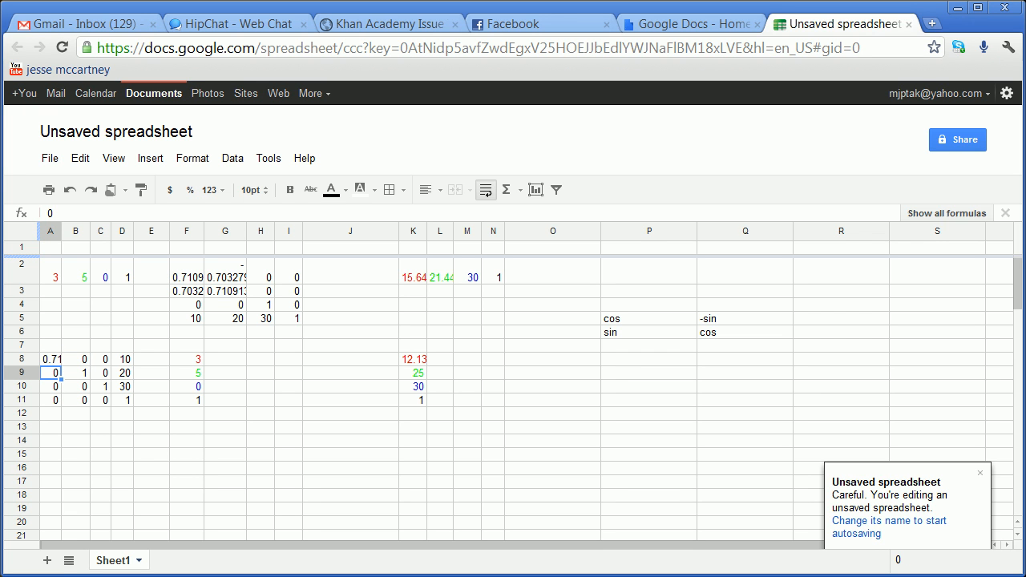
Fill the lower matrix's off-diagonal rotation cells with references, =G2 in B8 and =F3 in A9.
click(76, 359)
text(=)
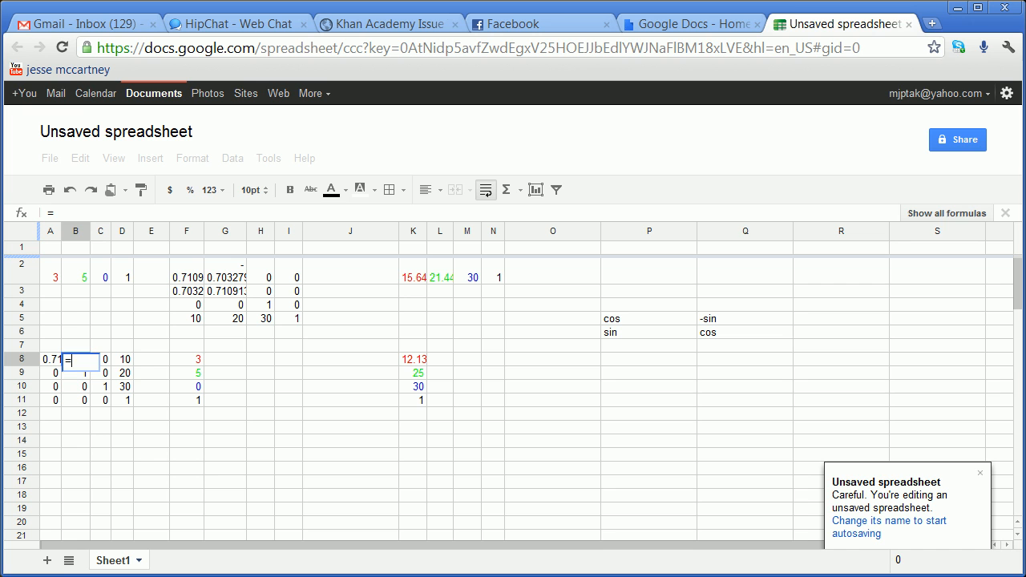
click(226, 271)
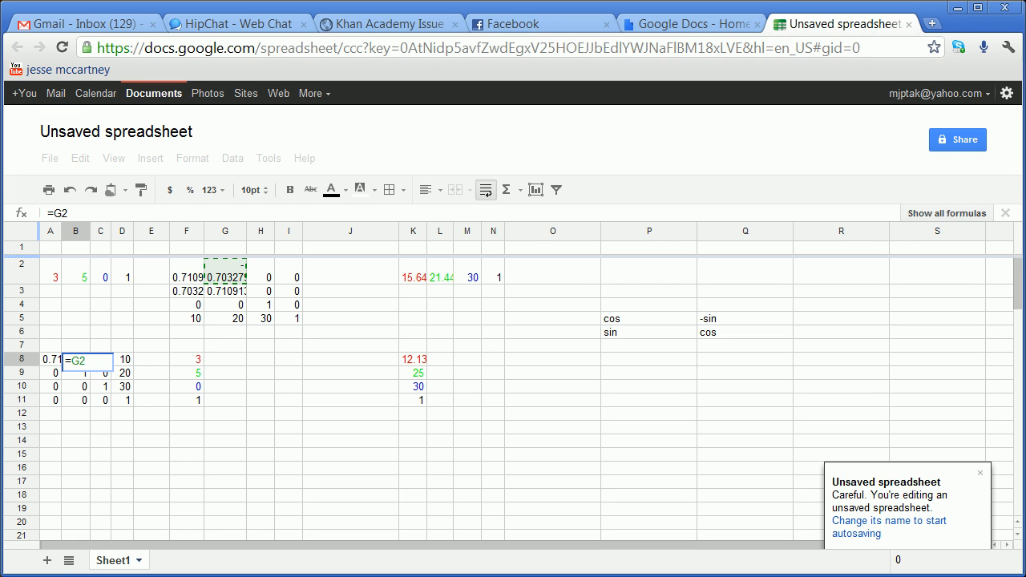
key(Return)
click(51, 386)
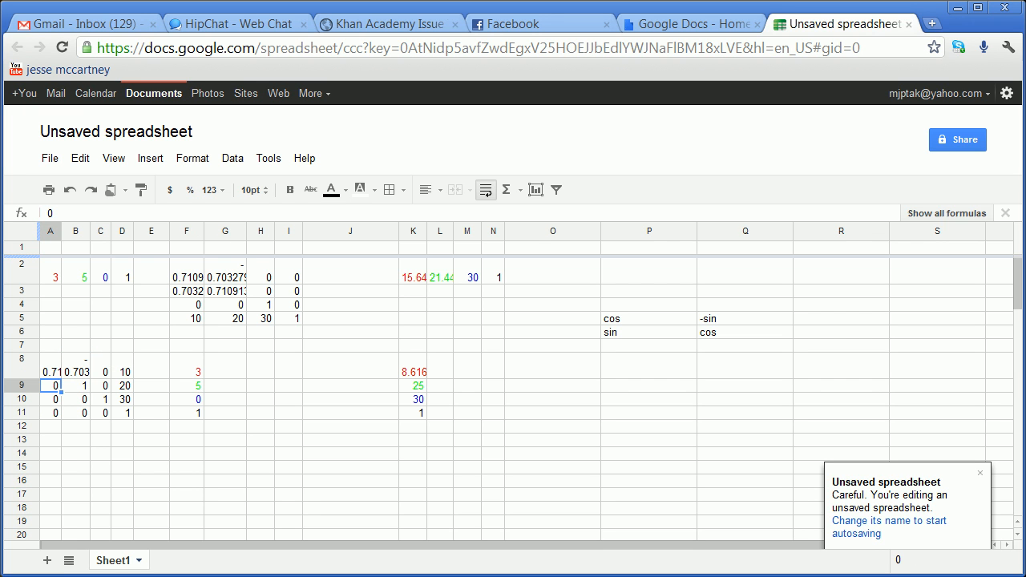
text(=)
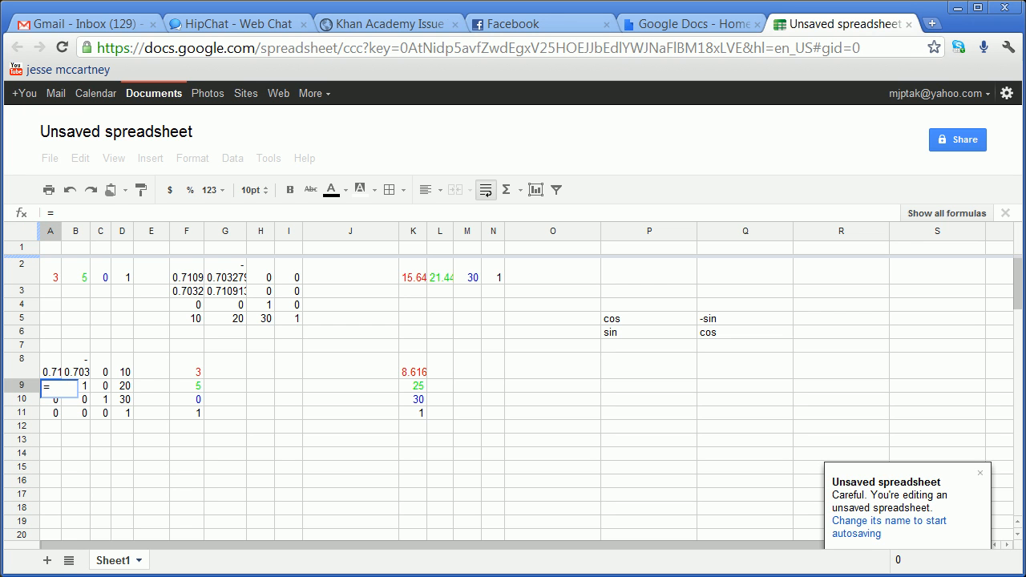
text(F3)
key(Return)
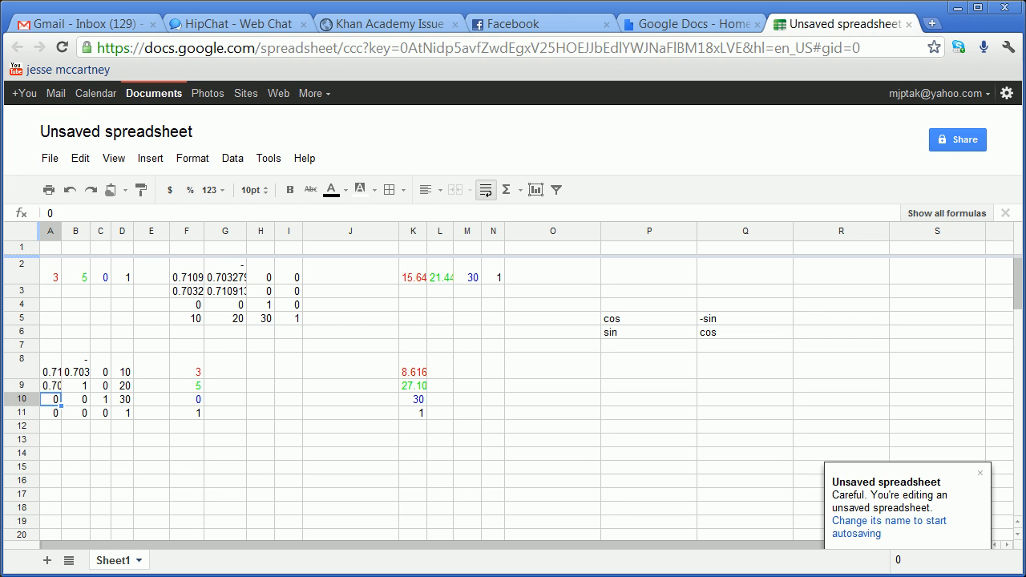
Replace the value in cell B9 of the lower matrix with the reference =G3.
click(75, 386)
text(=)
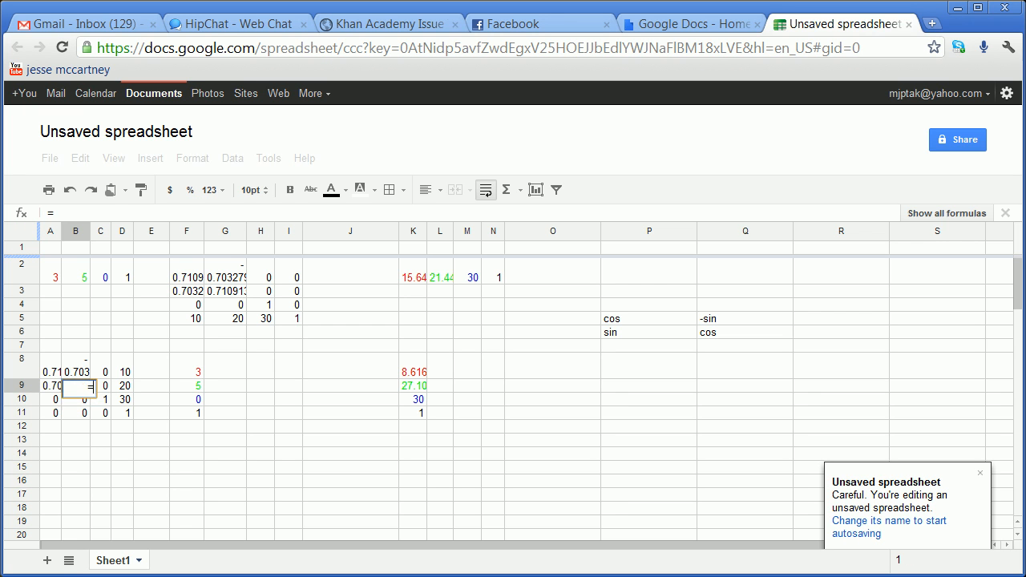
text(G3)
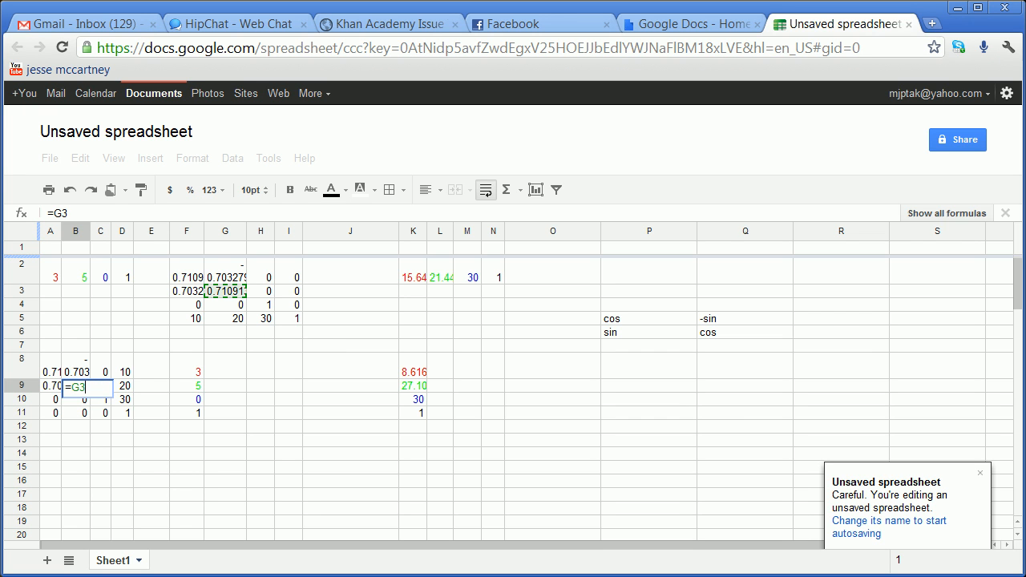
key(Return)
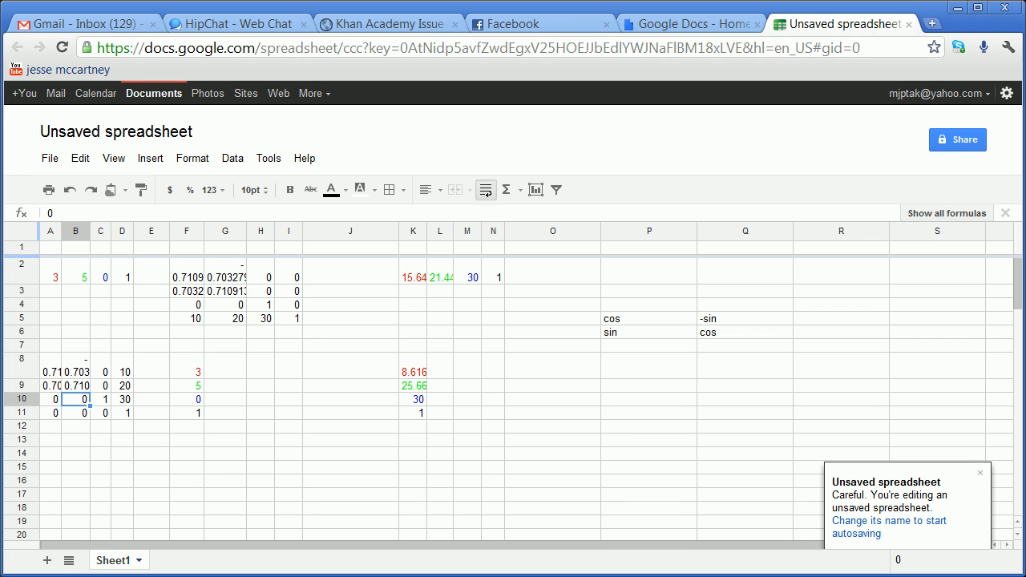
Change the reference in cell B8 of the lower matrix to =F3.
click(75, 365)
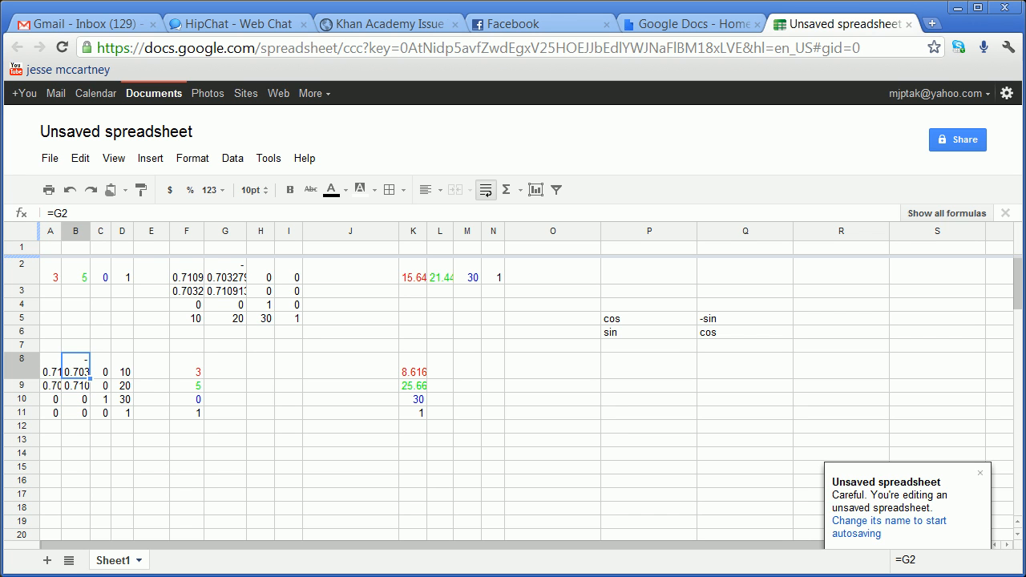
text(=)
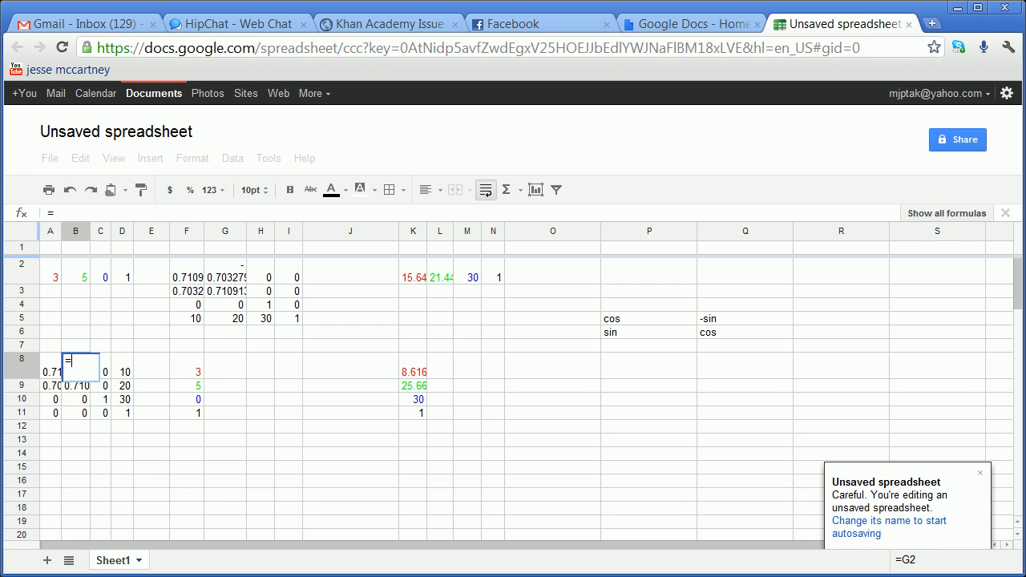
text(F3)
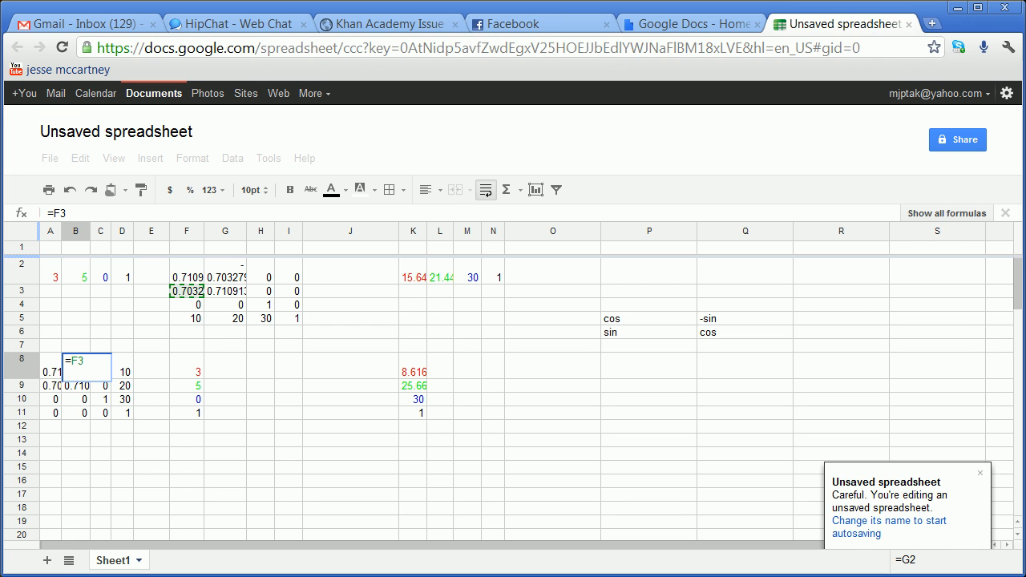
key(Return)
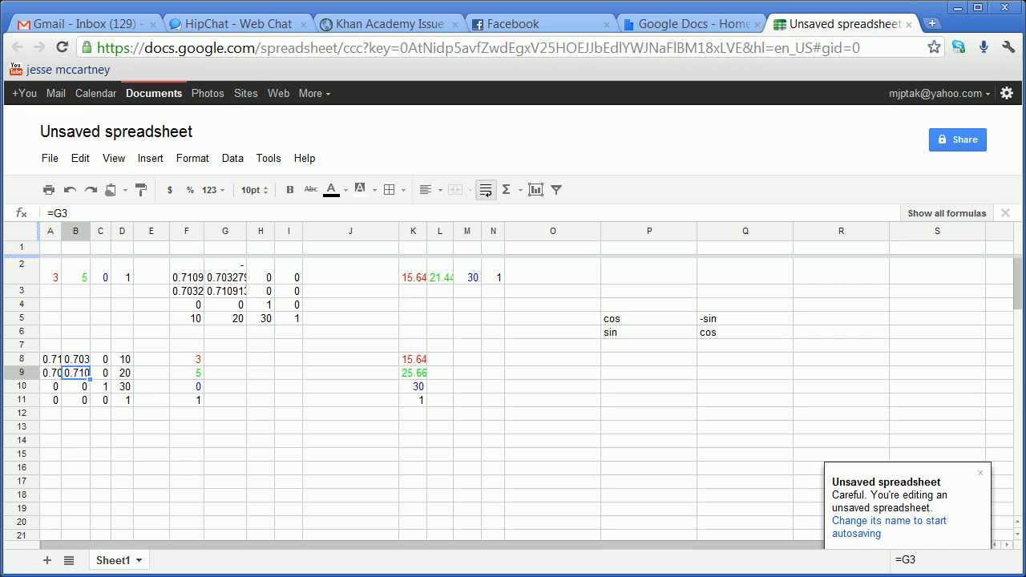
Change the reference in cell A9 of the lower matrix to =G2 and widen column A slightly.
click(51, 372)
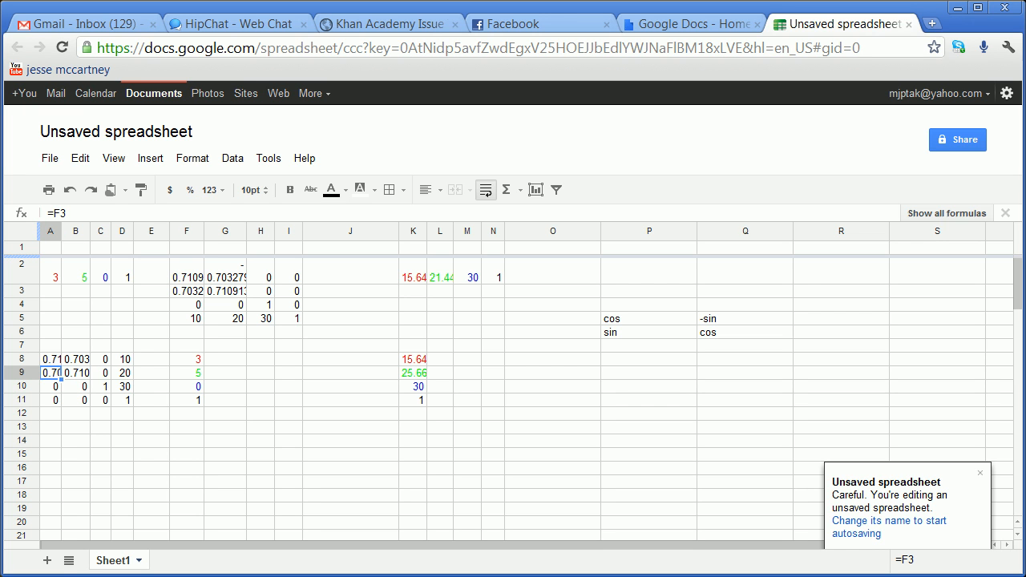
text(=)
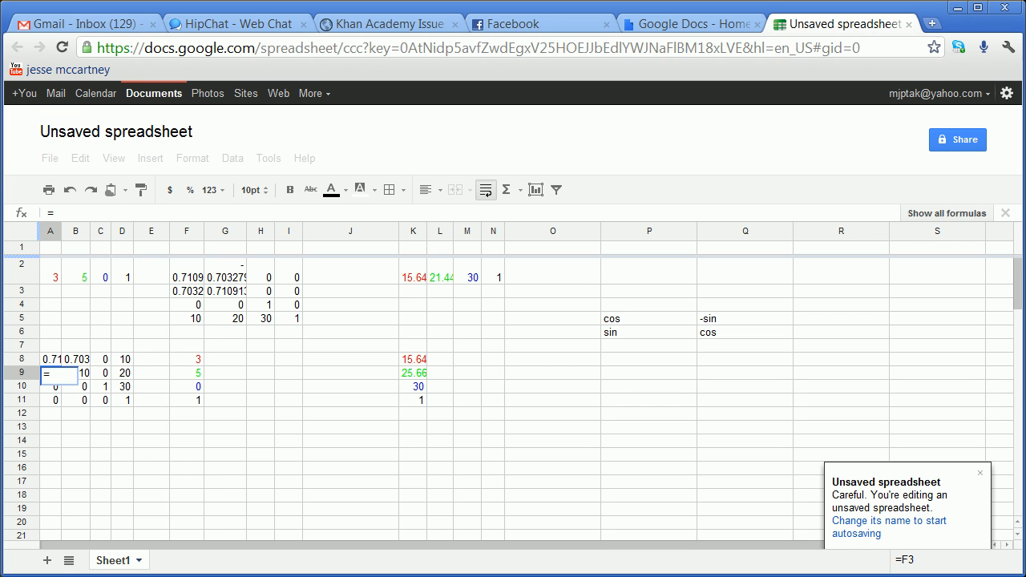
click(225, 271)
key(Return)
click(260, 399)
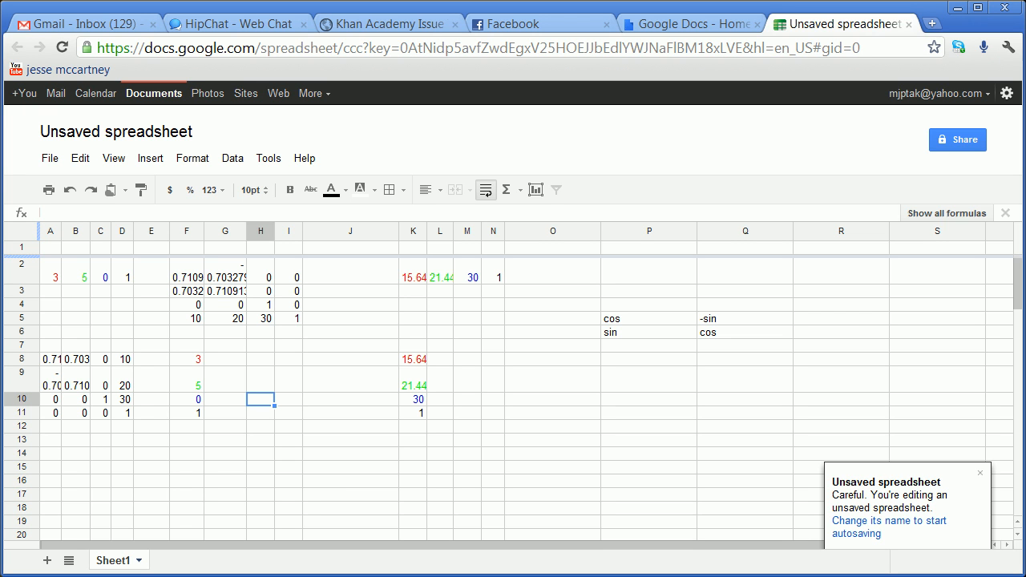
drag(61, 231, 69, 231)
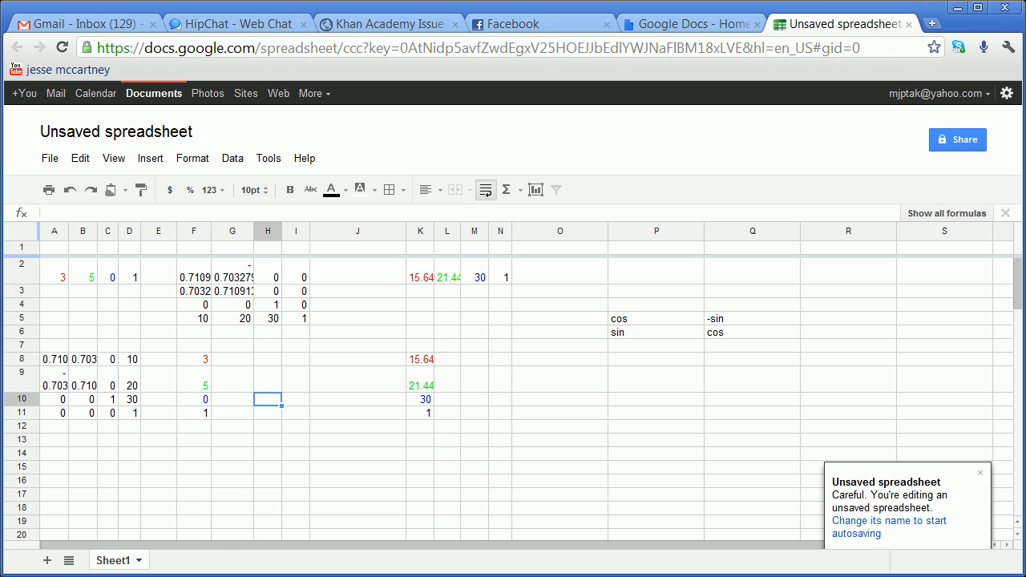